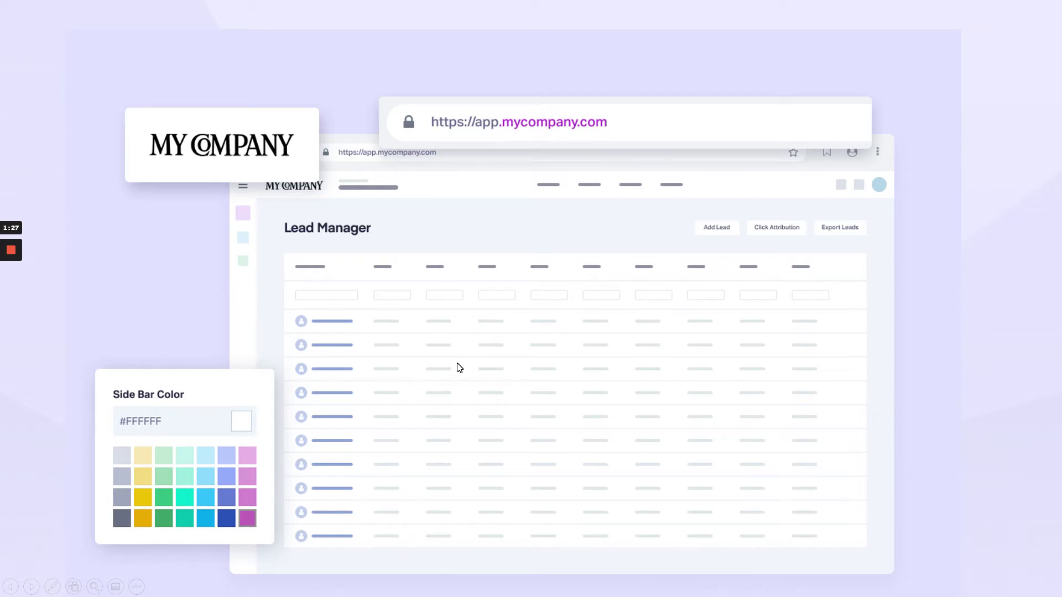
# Leave the final 'What is white labeled' slide for the browser's custom-logo login page.
pyautogui.click(526, 332)
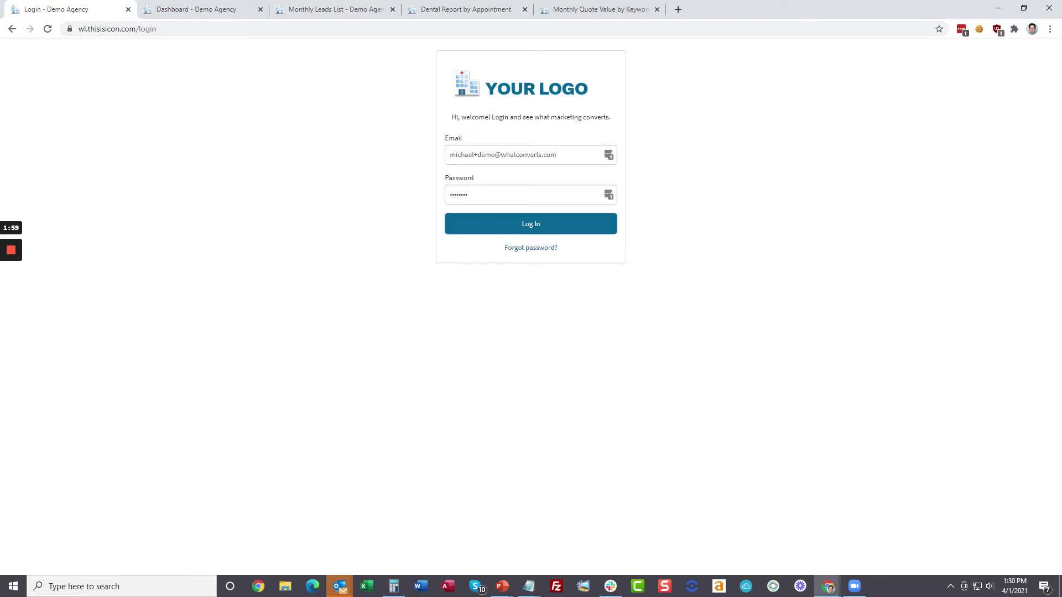
# On the Dashboard, clear the Appointment Type filter and scroll to the 306-lead table.
pyautogui.click(200, 16)
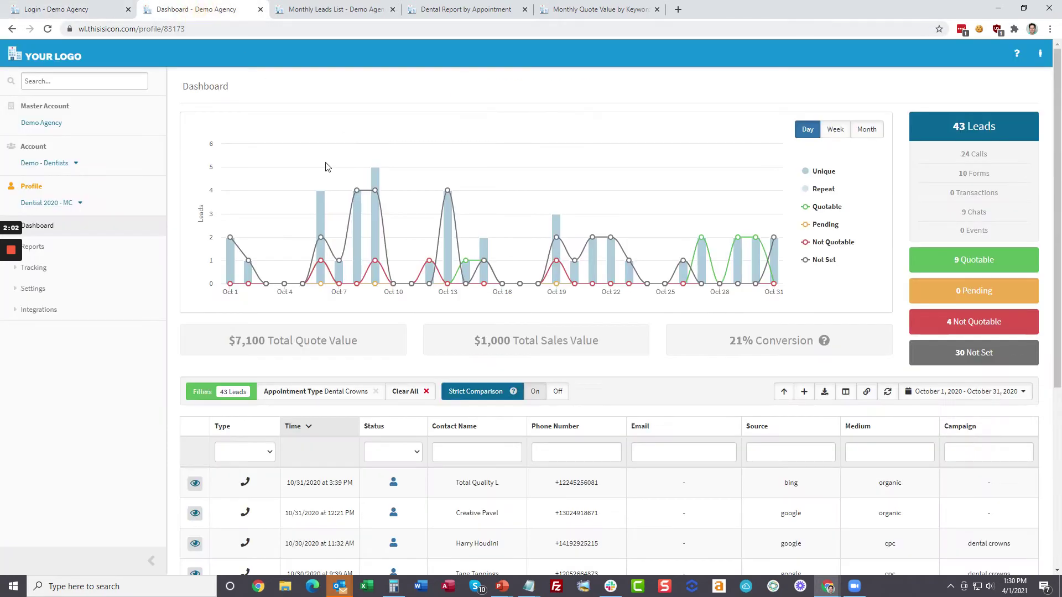
pyautogui.click(407, 392)
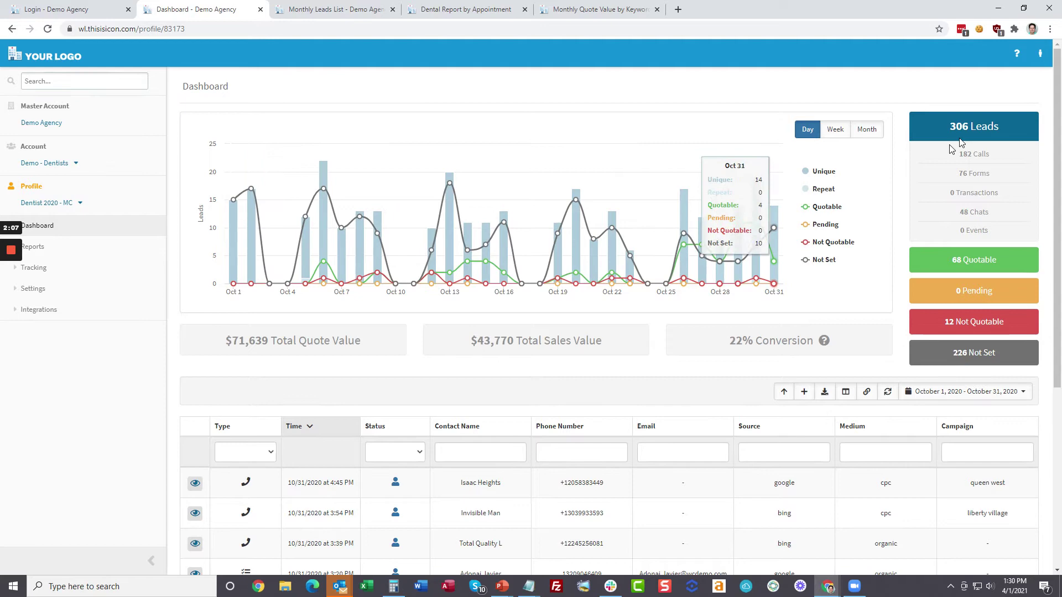
pyautogui.scroll(-3, 838, 329)
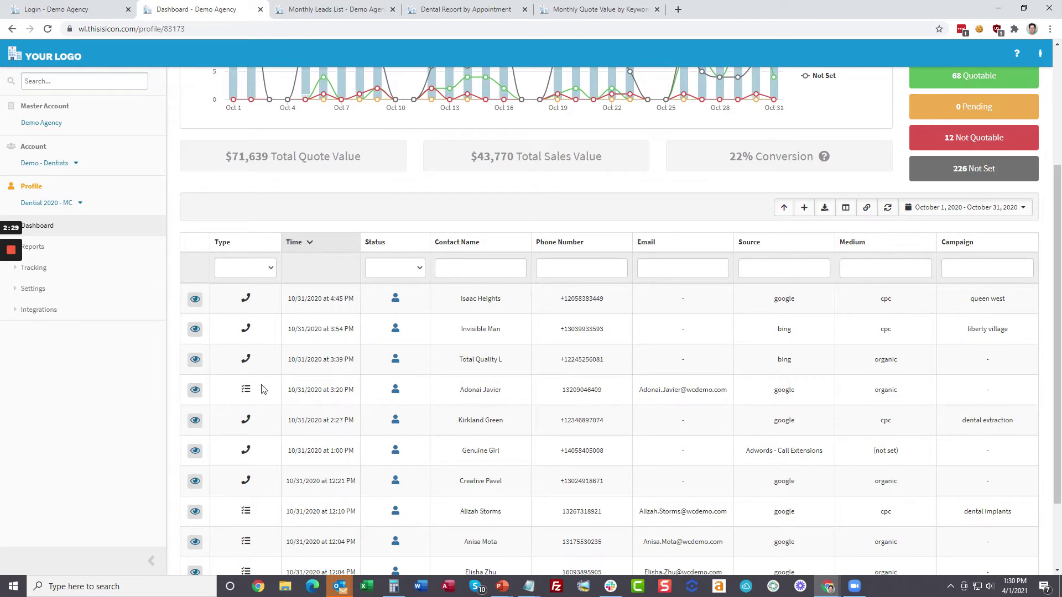
# Filter the leads table by Medium 'cpc', page ahead, then by Source 'google'.
pyautogui.click(894, 268)
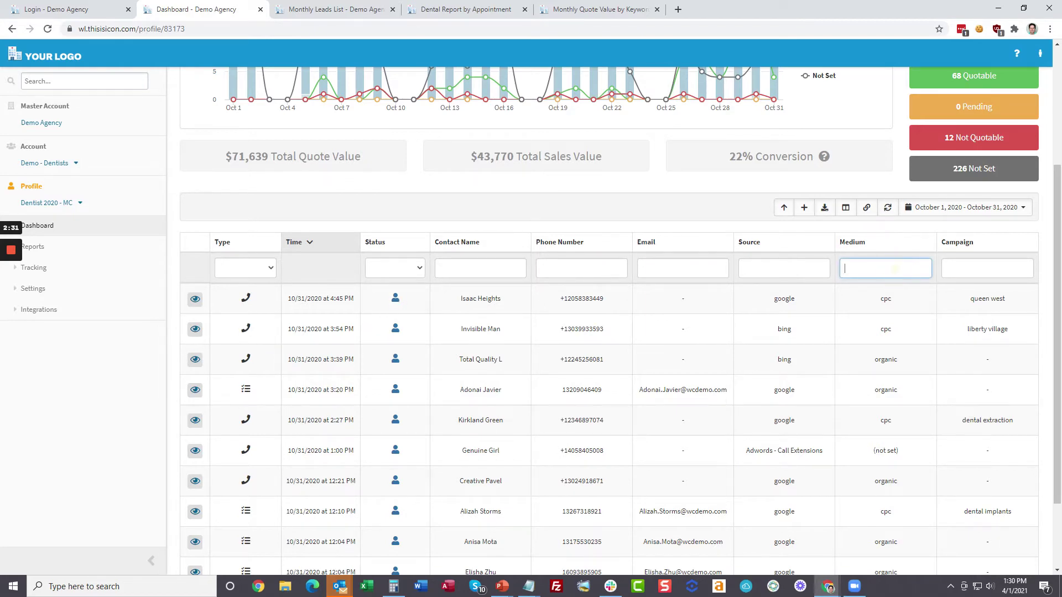
pyautogui.write('cpc')
pyautogui.scroll(-2, 798, 213)
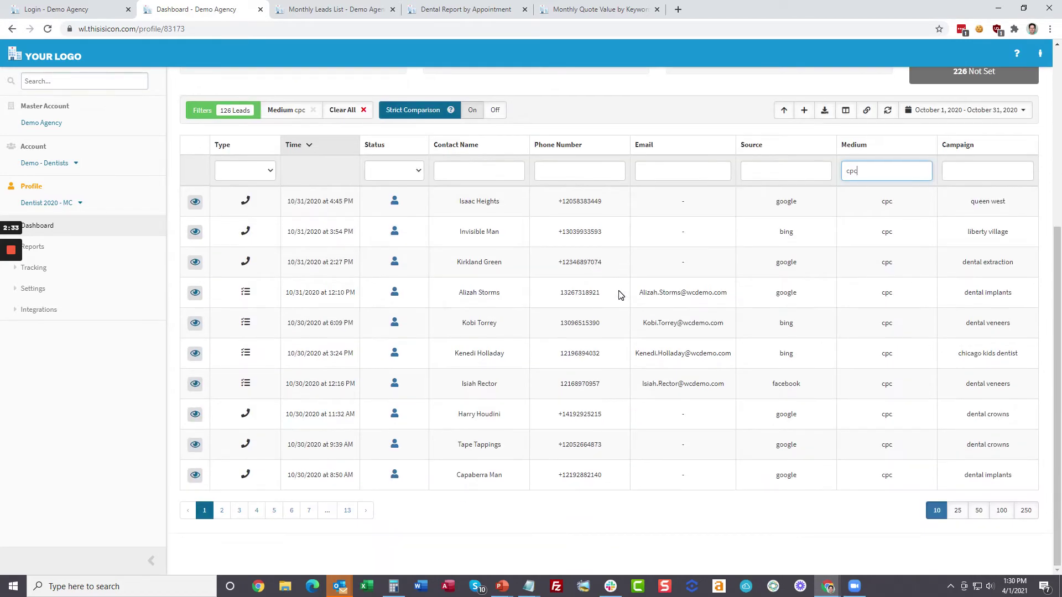
pyautogui.click(222, 510)
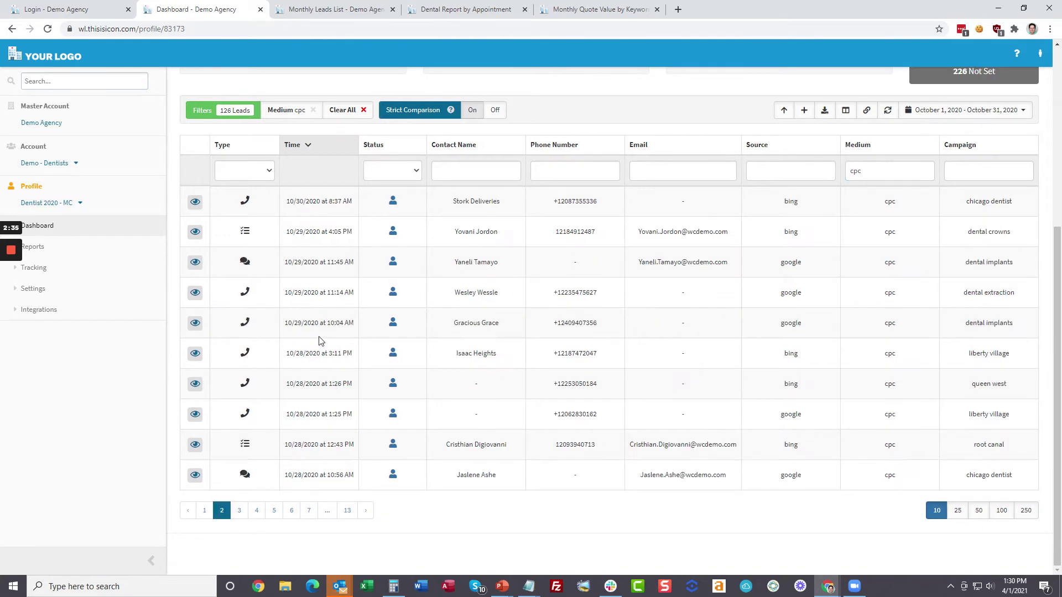
pyautogui.click(805, 170)
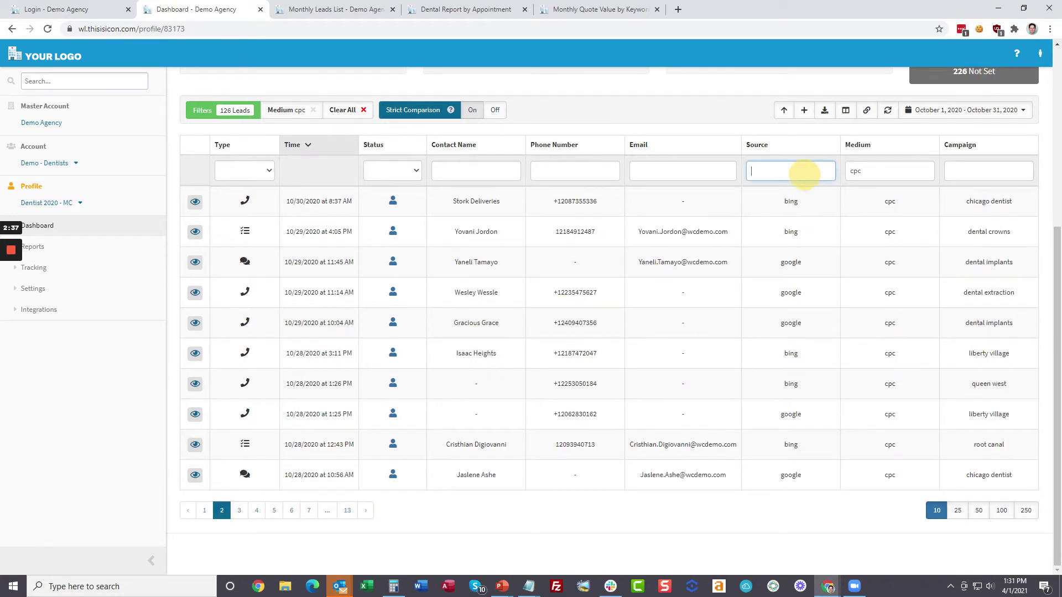
pyautogui.write('googl')
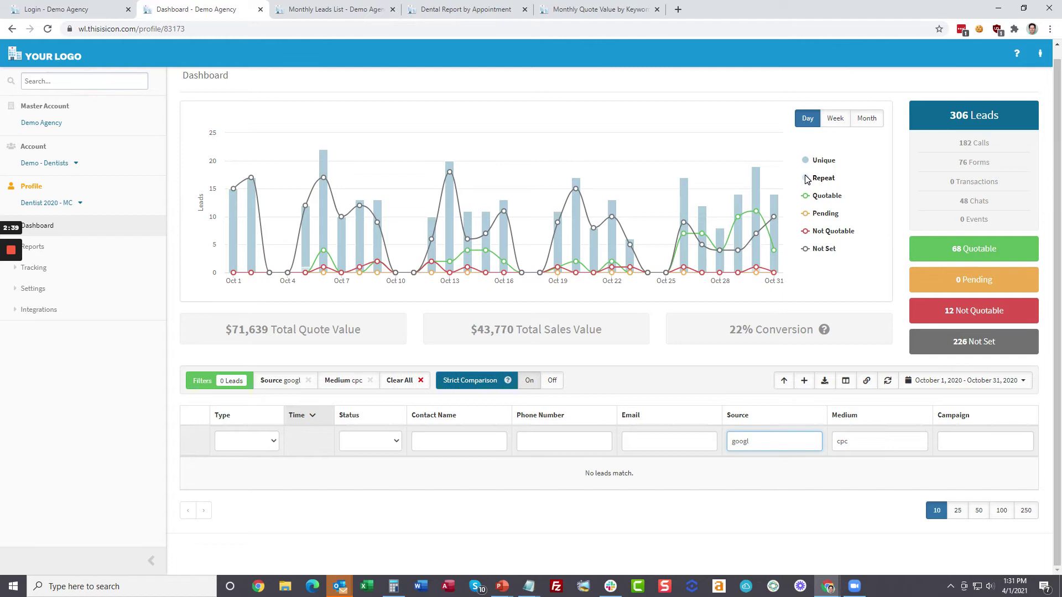
pyautogui.write('e')
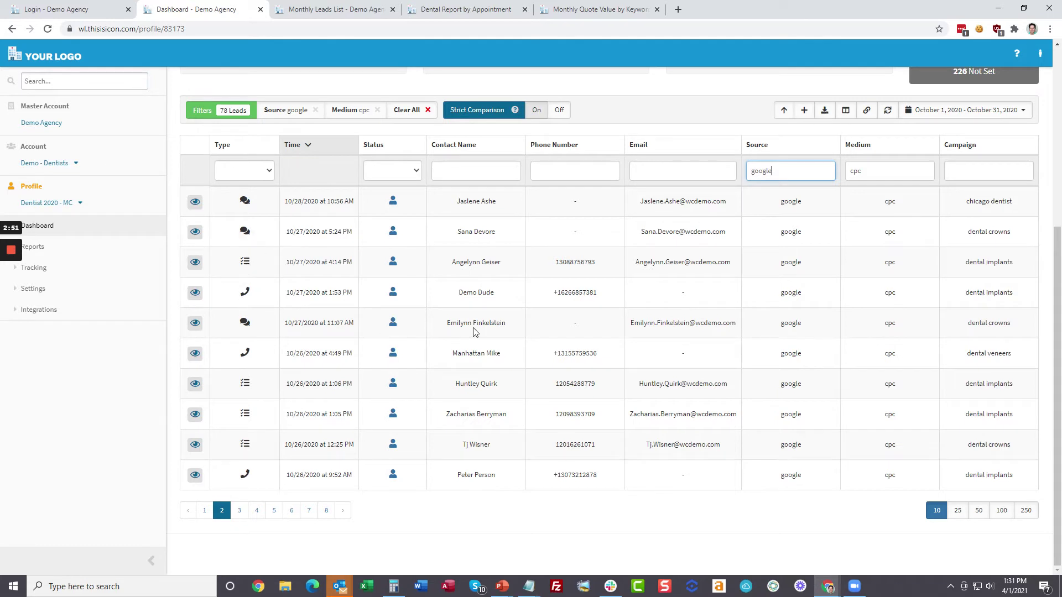
# Open the Summary report for October 2020 and review its totals, top sources and keywords.
pyautogui.click(106, 247)
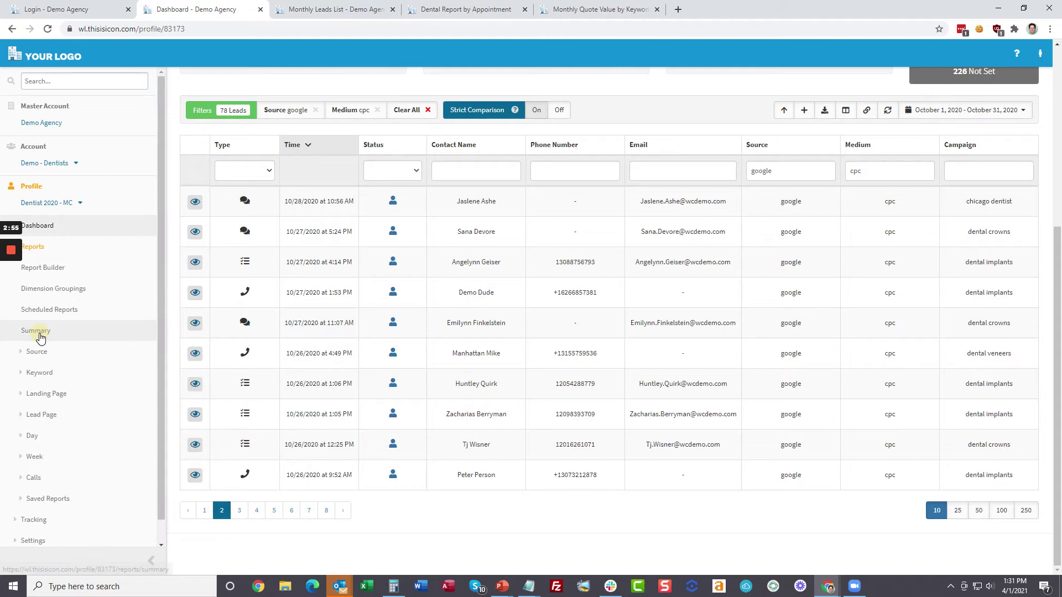
pyautogui.click(39, 332)
pyautogui.click(1001, 126)
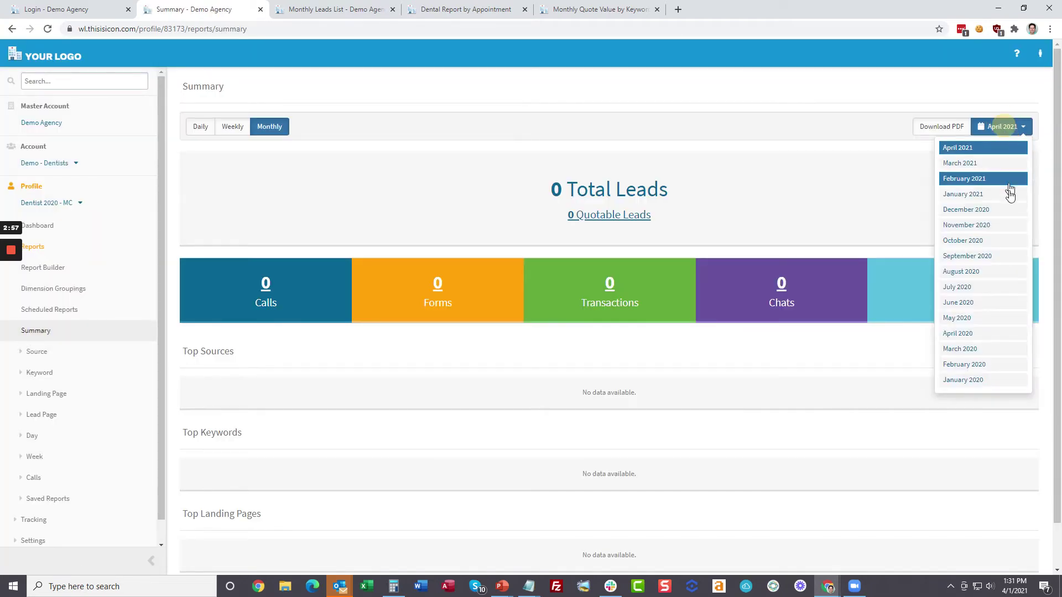
pyautogui.click(967, 241)
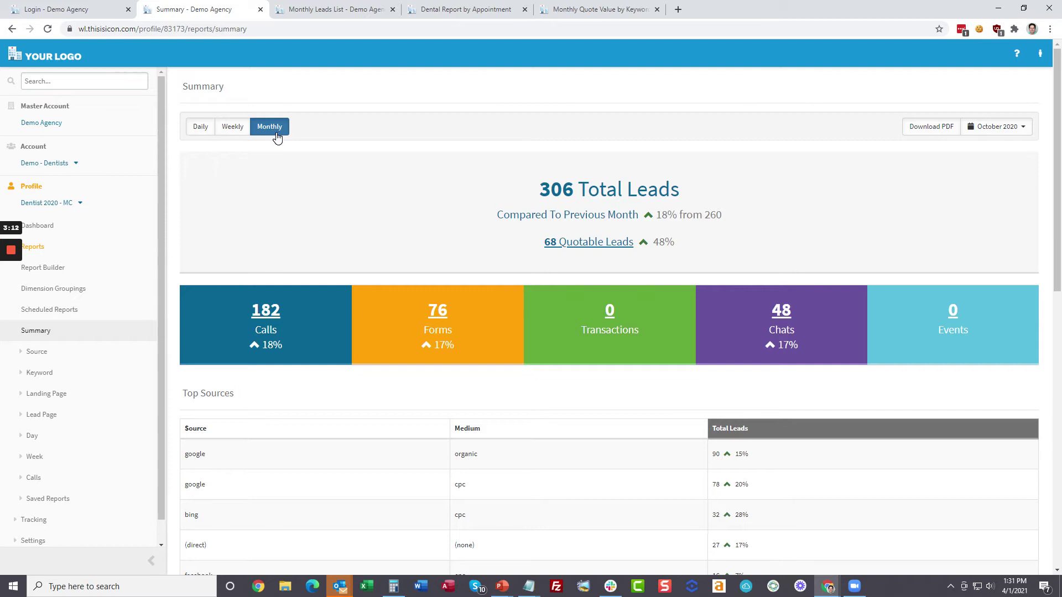
pyautogui.scroll(-3, 719, 271)
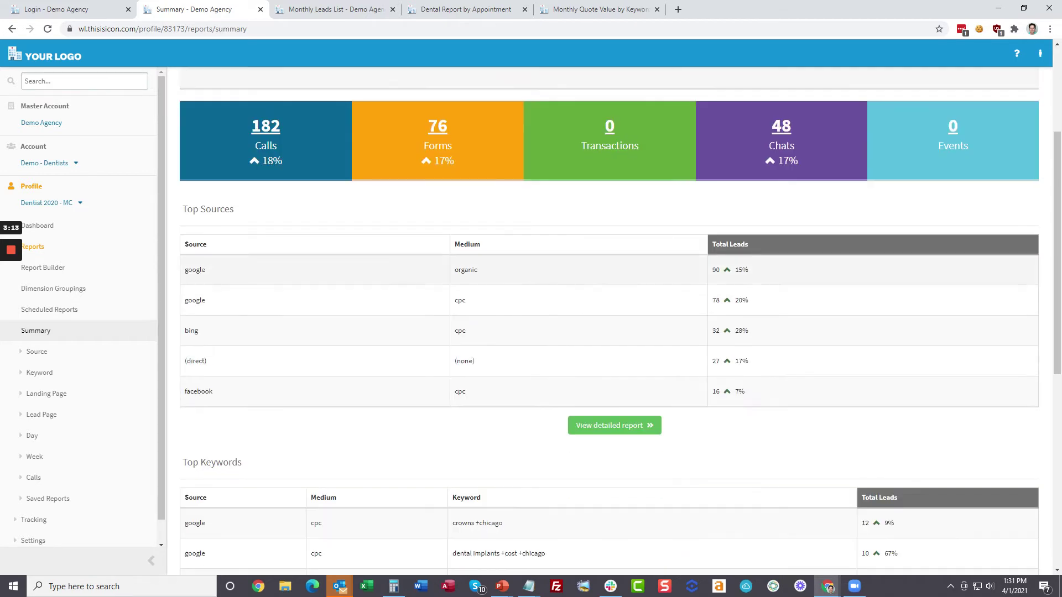
pyautogui.scroll(3, 406, 143)
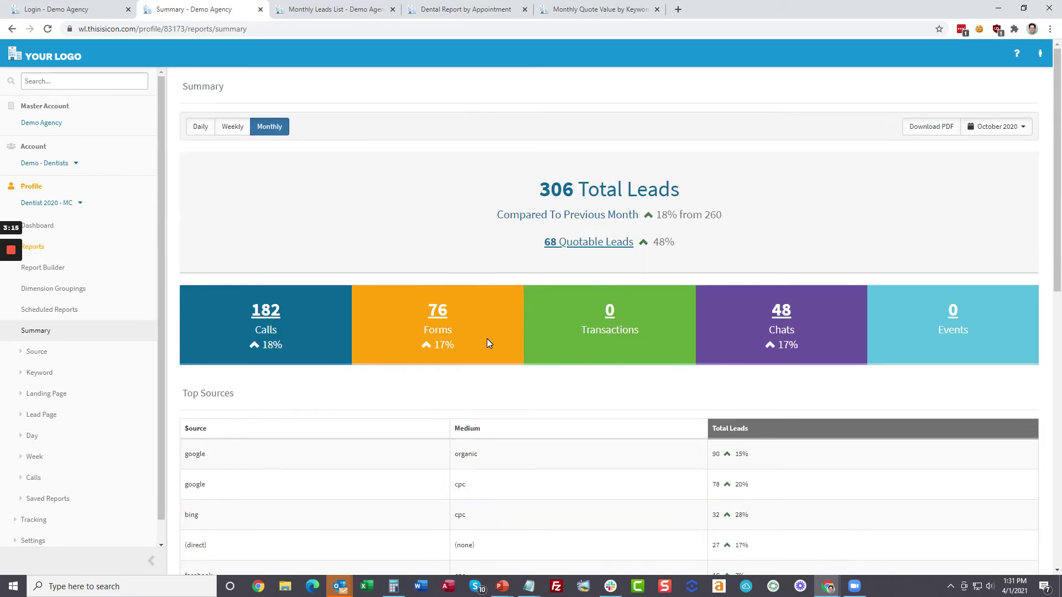
pyautogui.scroll(-3, 707, 256)
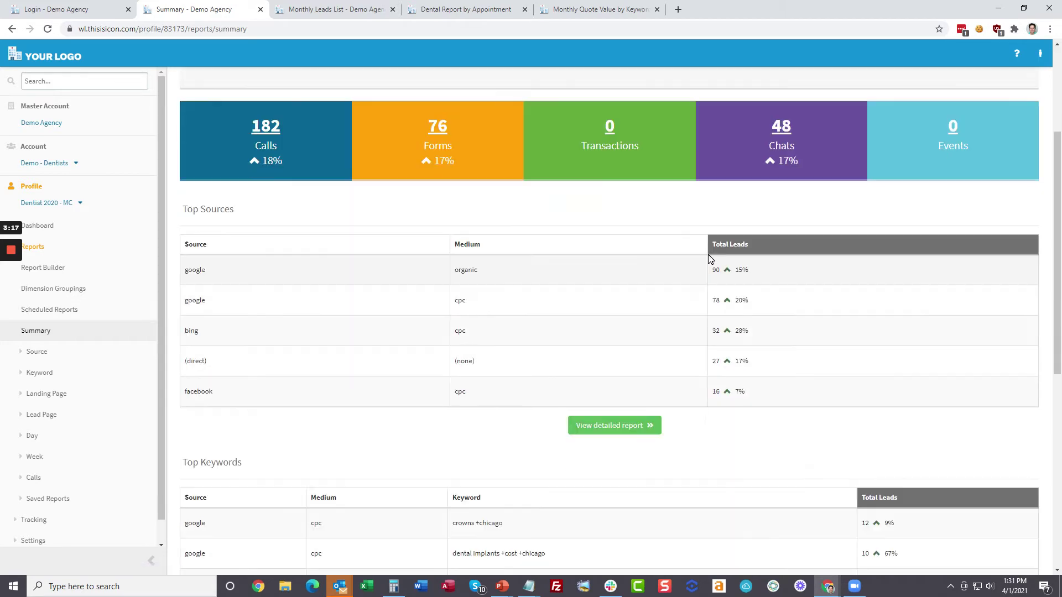
pyautogui.scroll(-1, 331, 251)
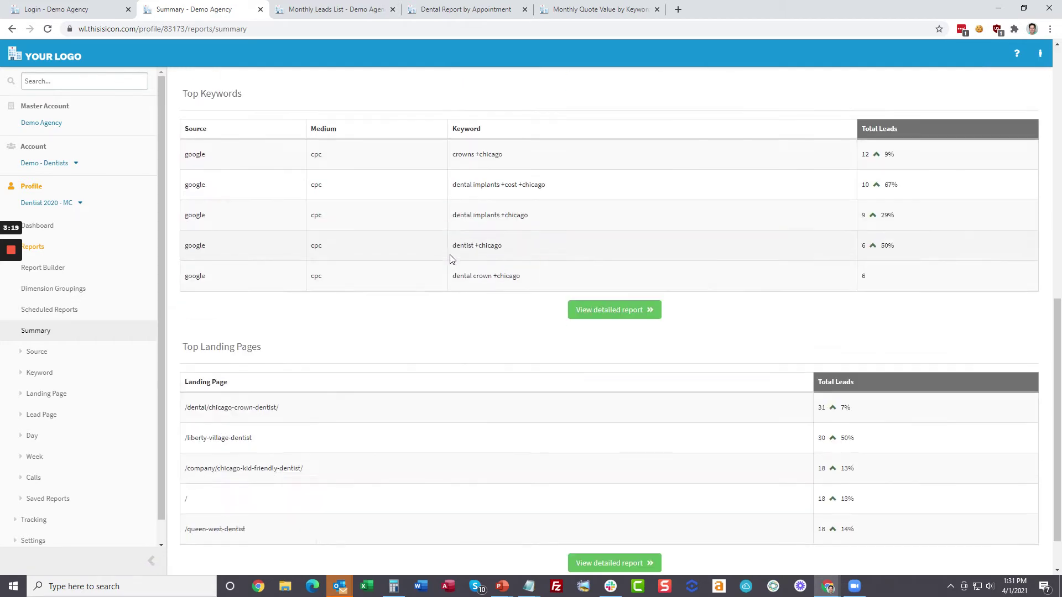
pyautogui.scroll(-1, 387, 293)
pyautogui.scroll(3, 694, 401)
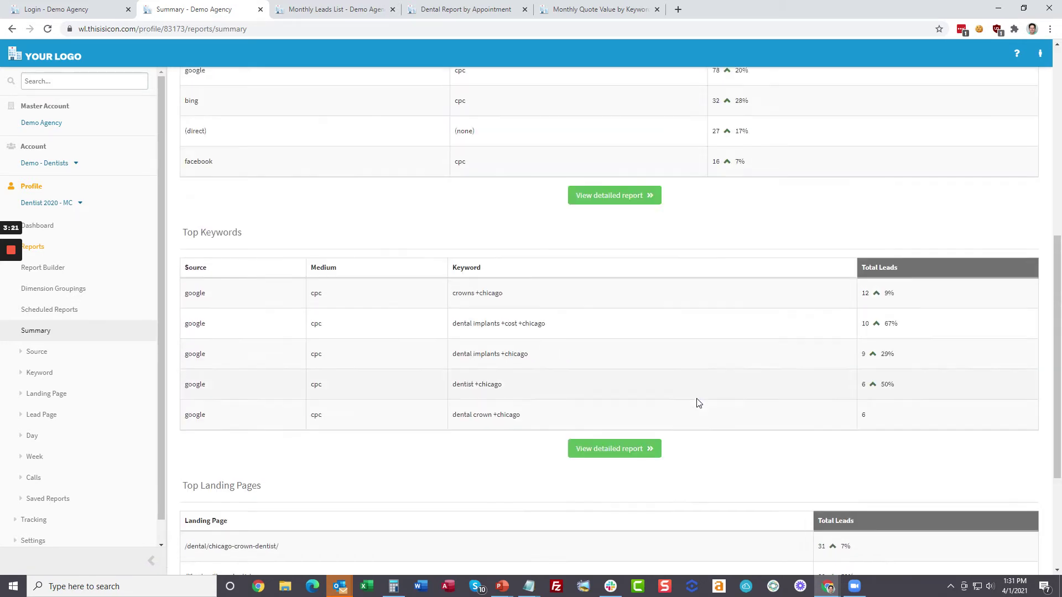
pyautogui.scroll(3, 697, 401)
# Open the Leads by Source report and drill into the google / cpc row's leads.
pyautogui.click(605, 371)
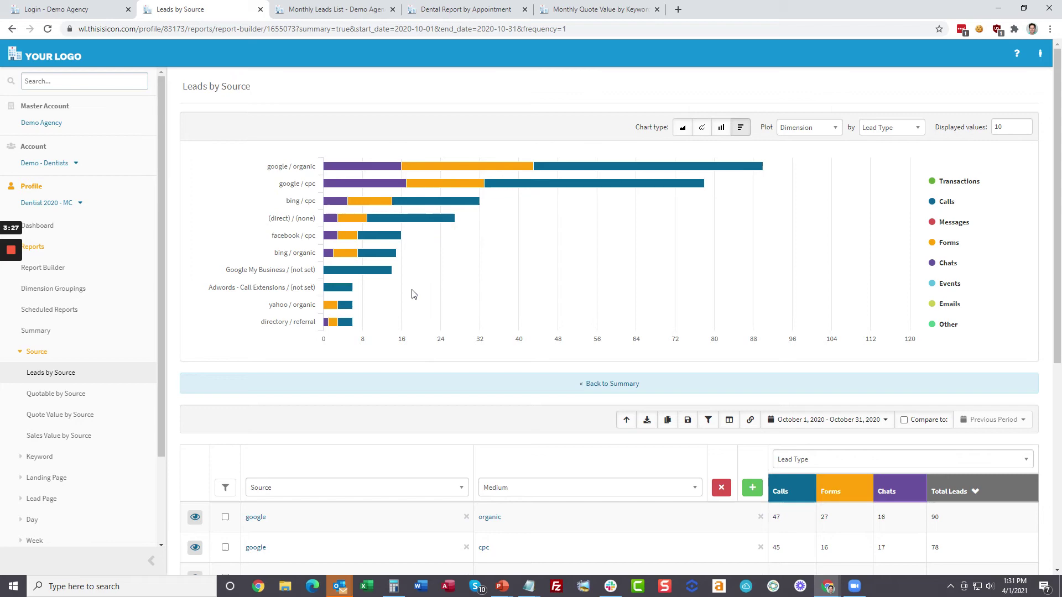
pyautogui.scroll(-3, 593, 243)
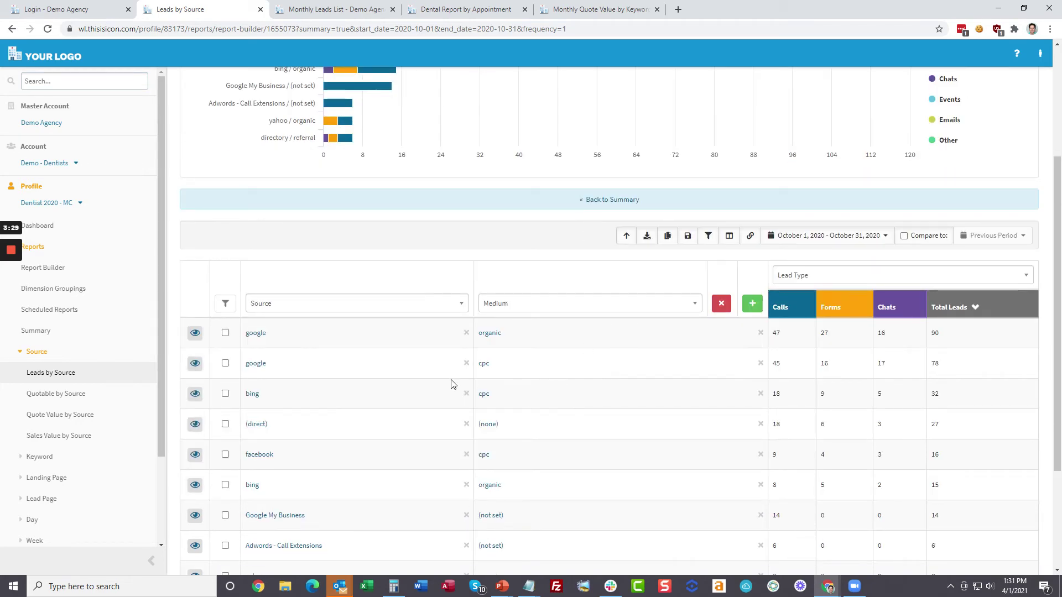
pyautogui.click(197, 367)
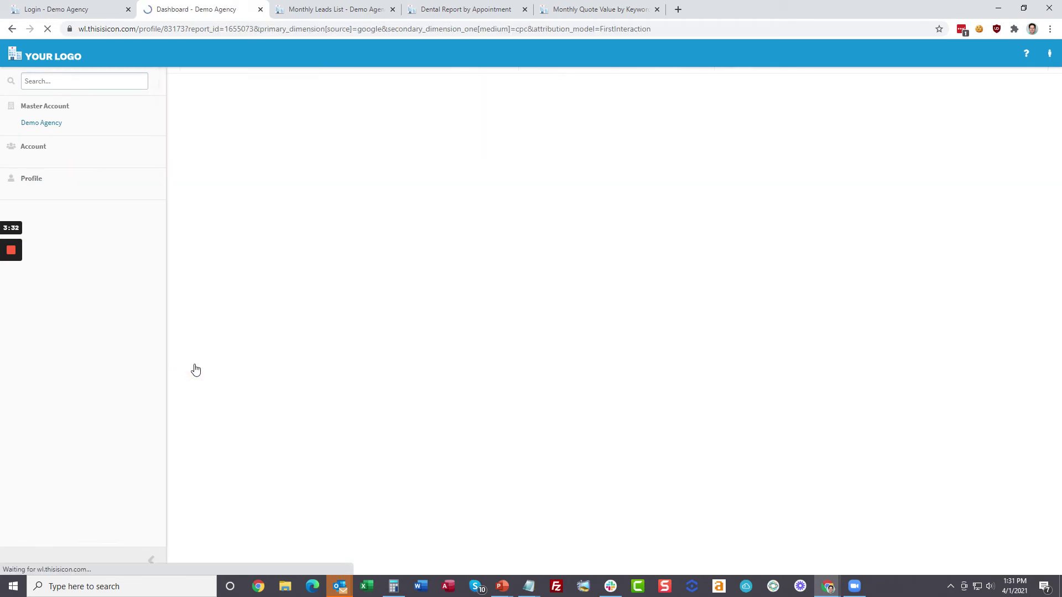
pyautogui.scroll(-5, 379, 337)
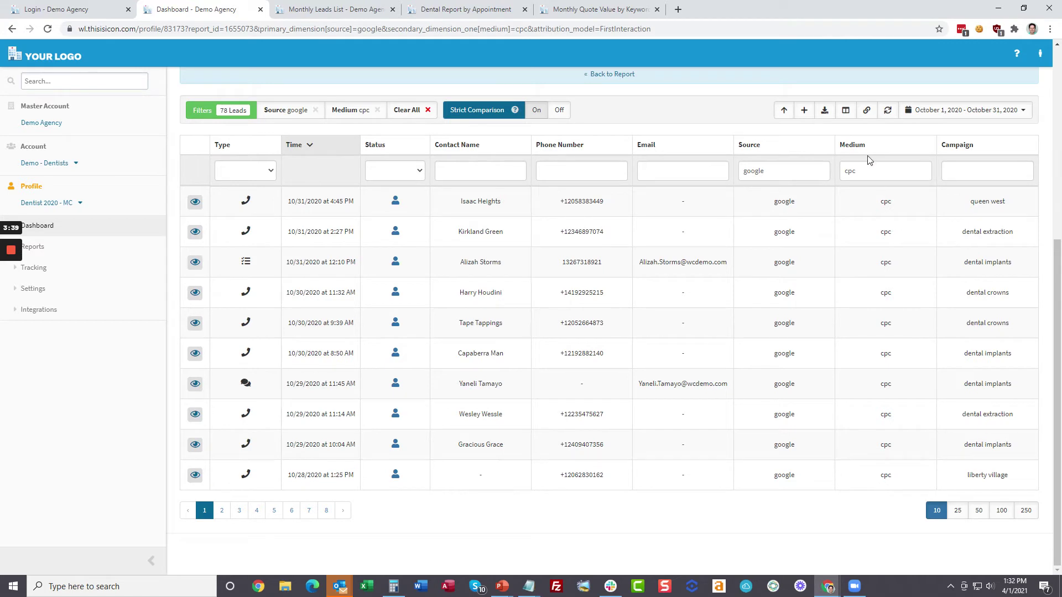
# Add Quotable and Quote Value columns, then preview a lead's Quotable choices without changing it.
pyautogui.click(845, 115)
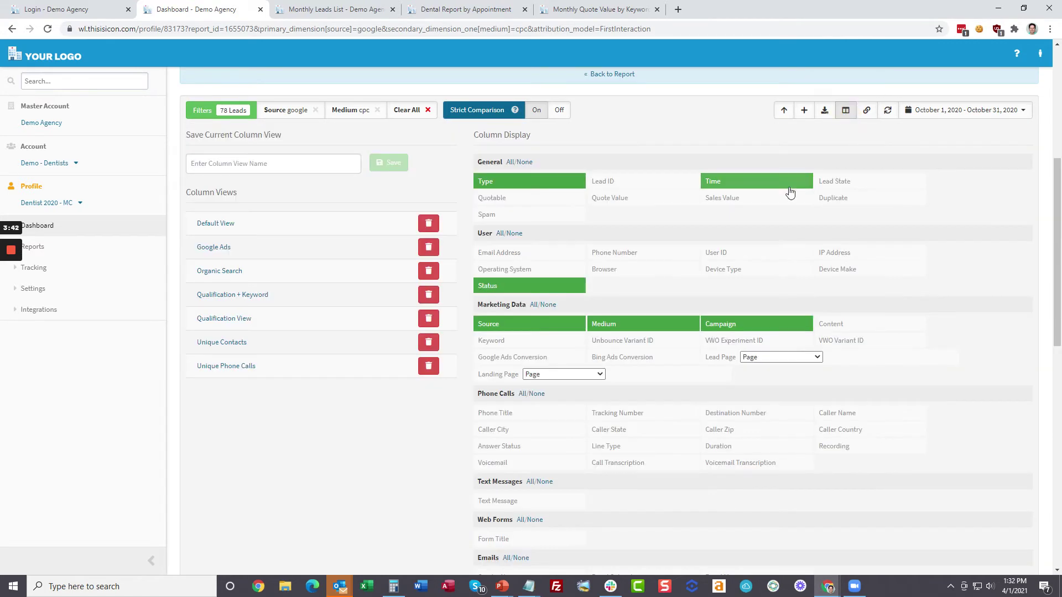
pyautogui.click(548, 198)
pyautogui.click(618, 198)
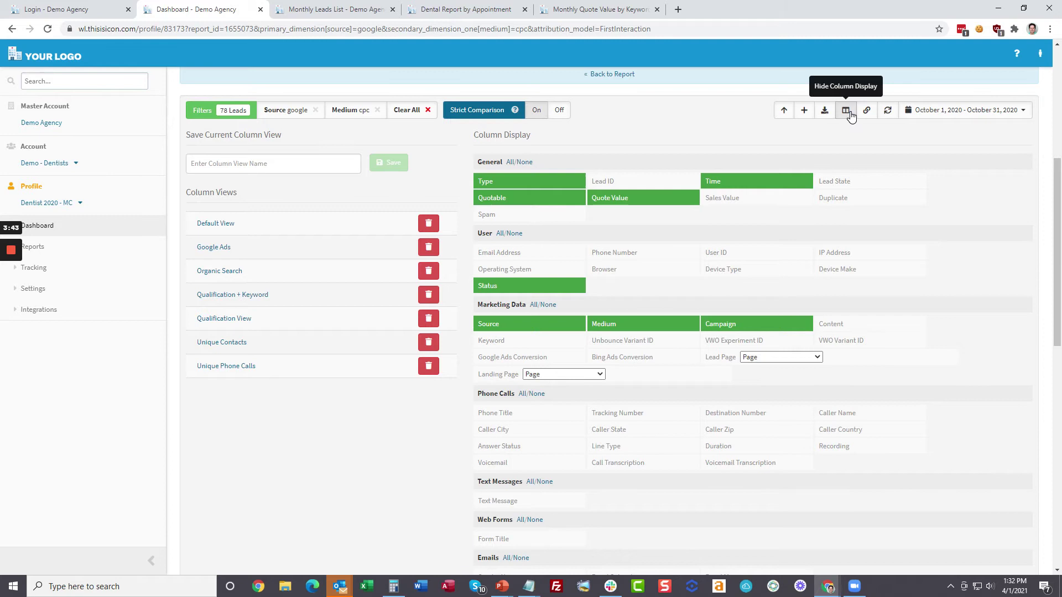
pyautogui.click(845, 110)
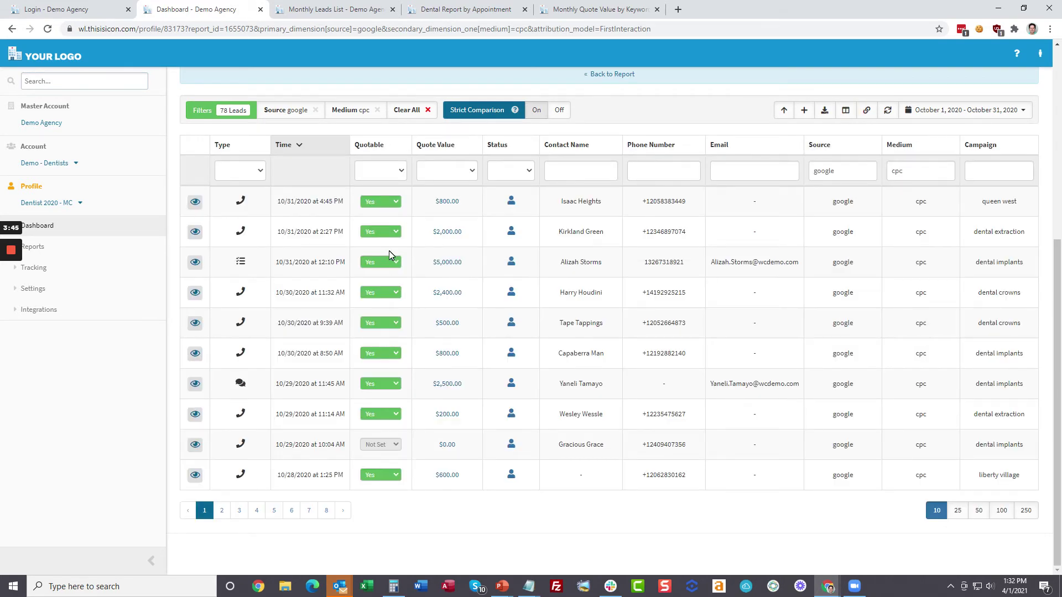
pyautogui.click(393, 232)
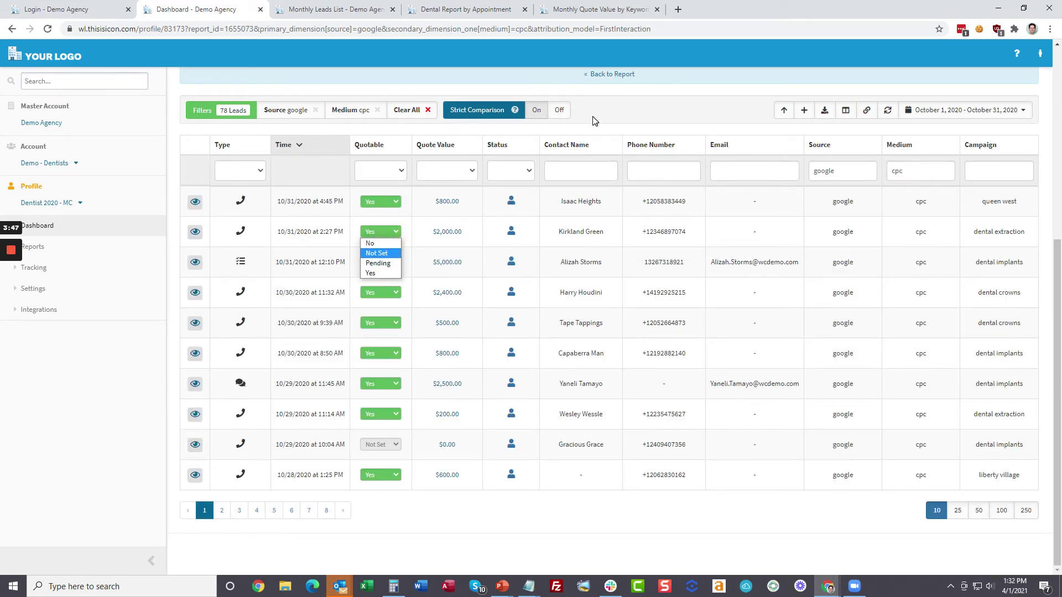
pyautogui.click(622, 115)
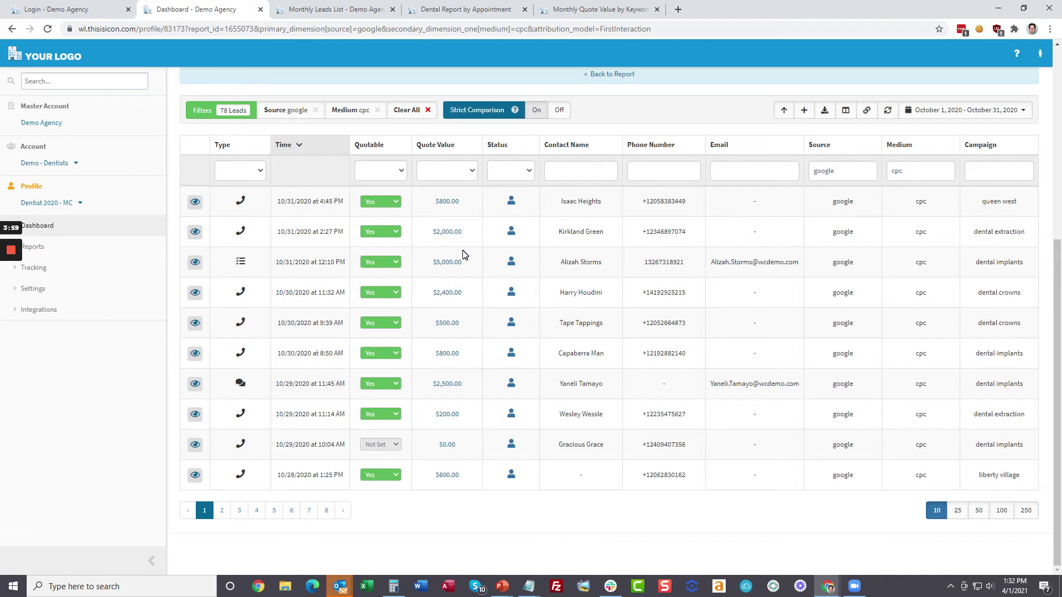
# Open Scheduled Reports and browse the new-report name options, then cancel without adding one.
pyautogui.click(54, 253)
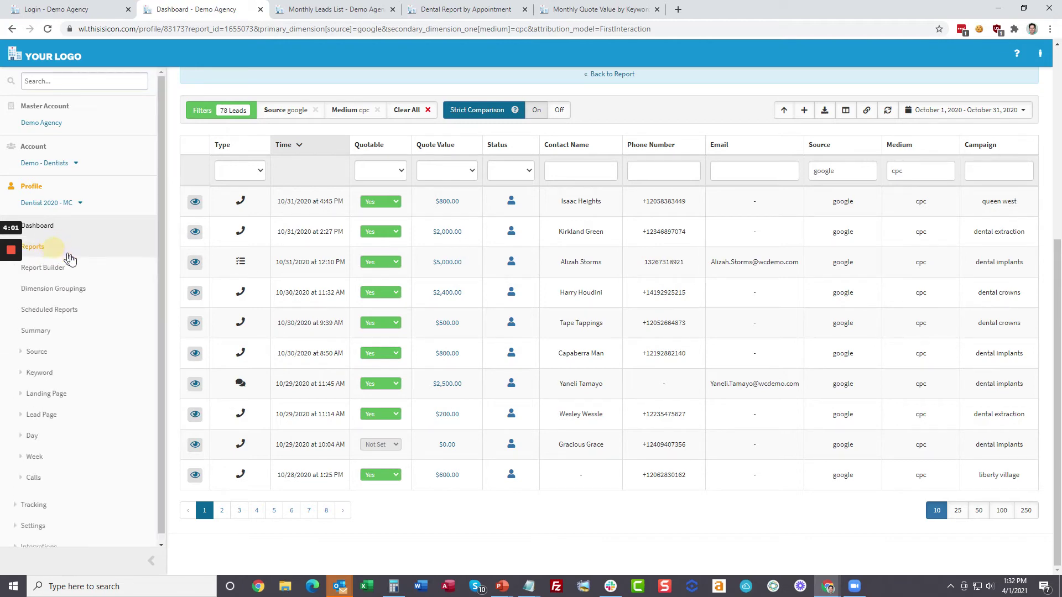
pyautogui.click(68, 310)
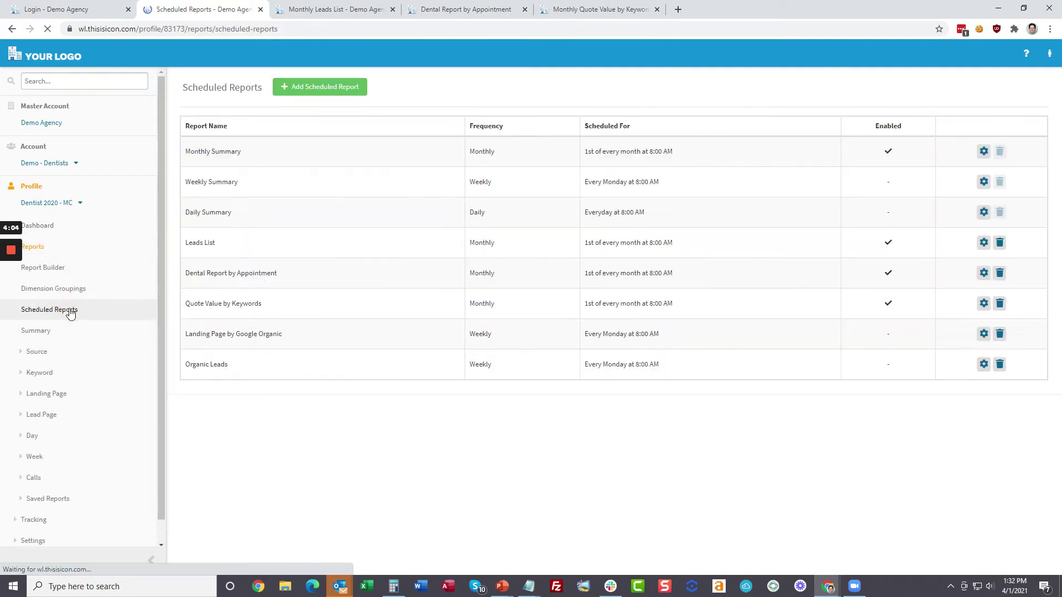
pyautogui.click(306, 91)
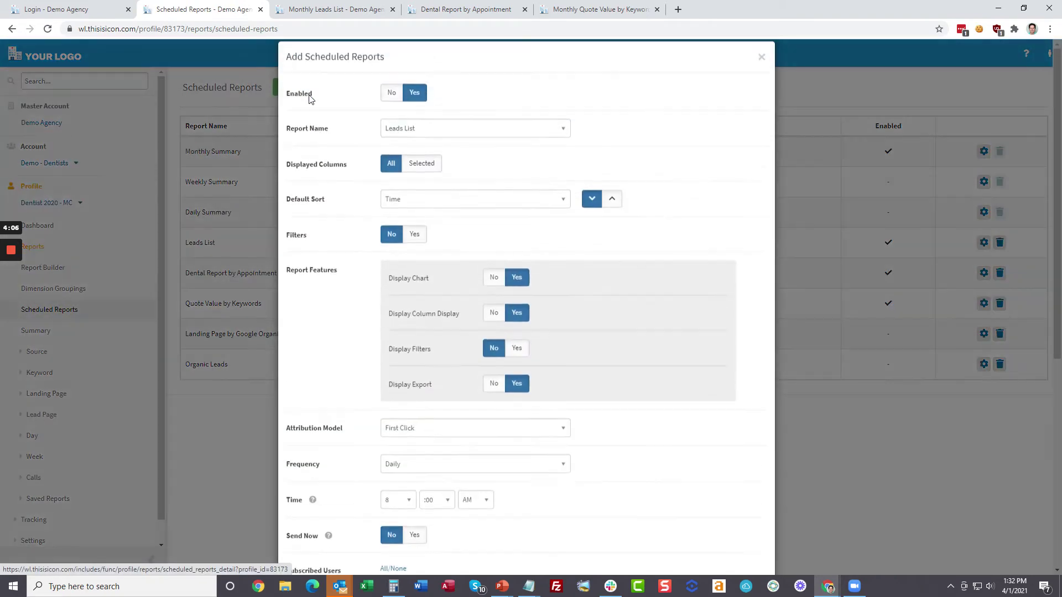
pyautogui.click(462, 142)
pyautogui.moveTo(563, 188); pyautogui.dragTo(566, 287)
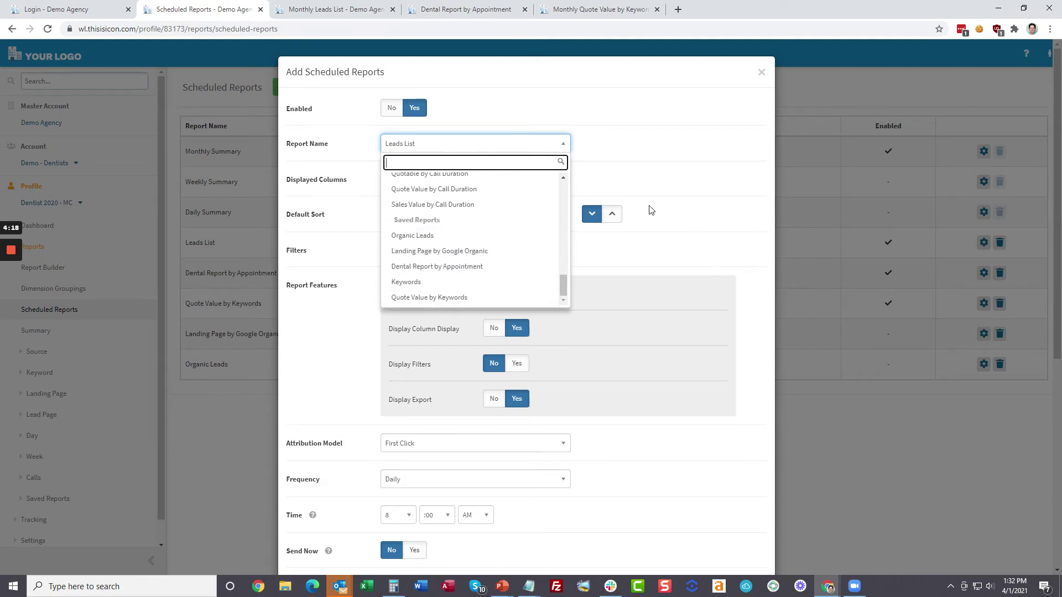
pyautogui.click(680, 186)
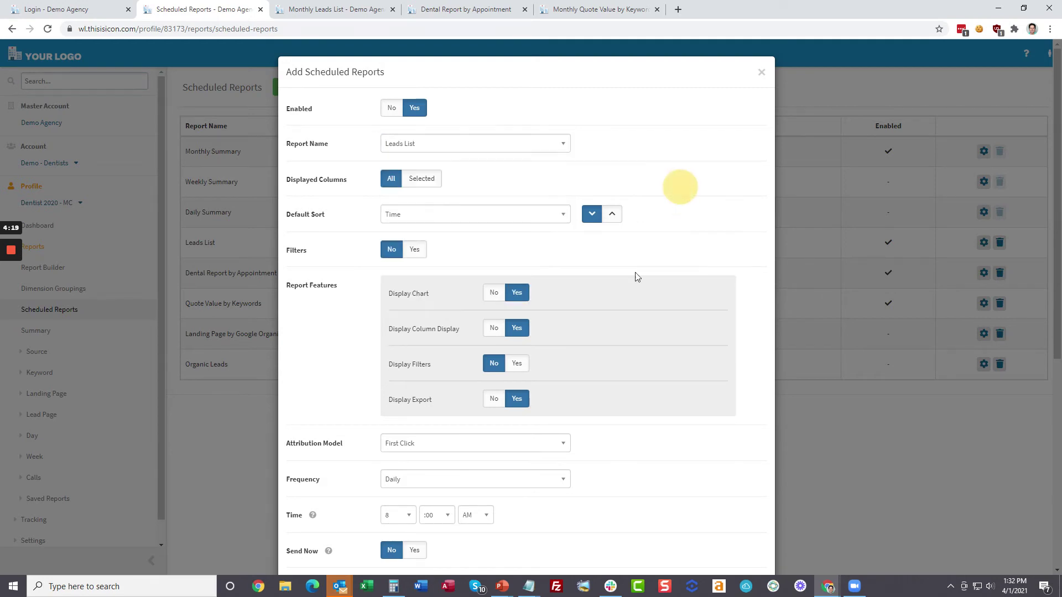
pyautogui.click(761, 73)
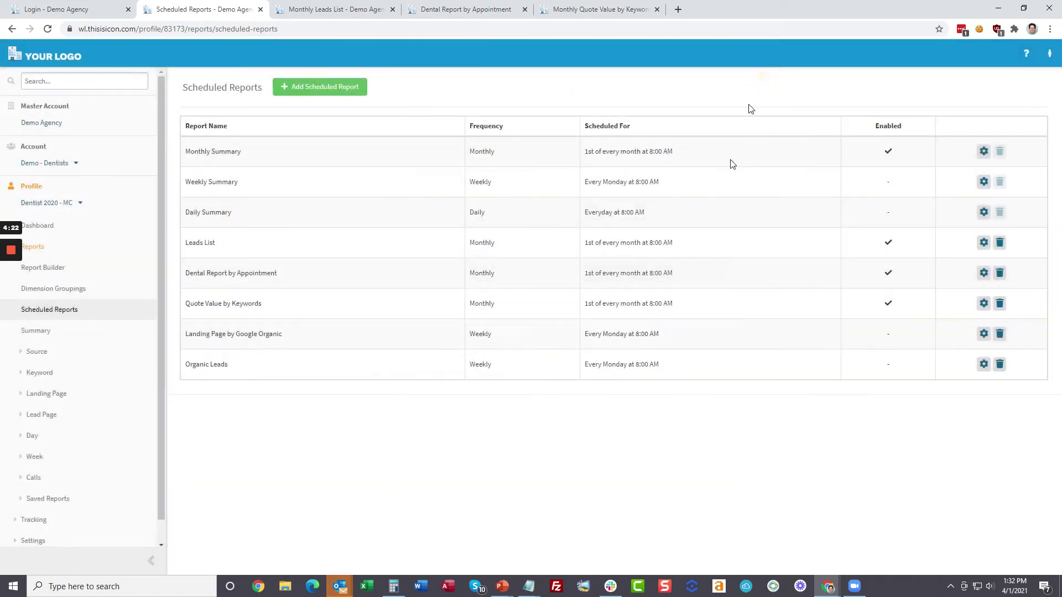
# Review the emailed Monthly Leads List chart and table, then switch to the Dental Report by Appointment.
pyautogui.click(344, 11)
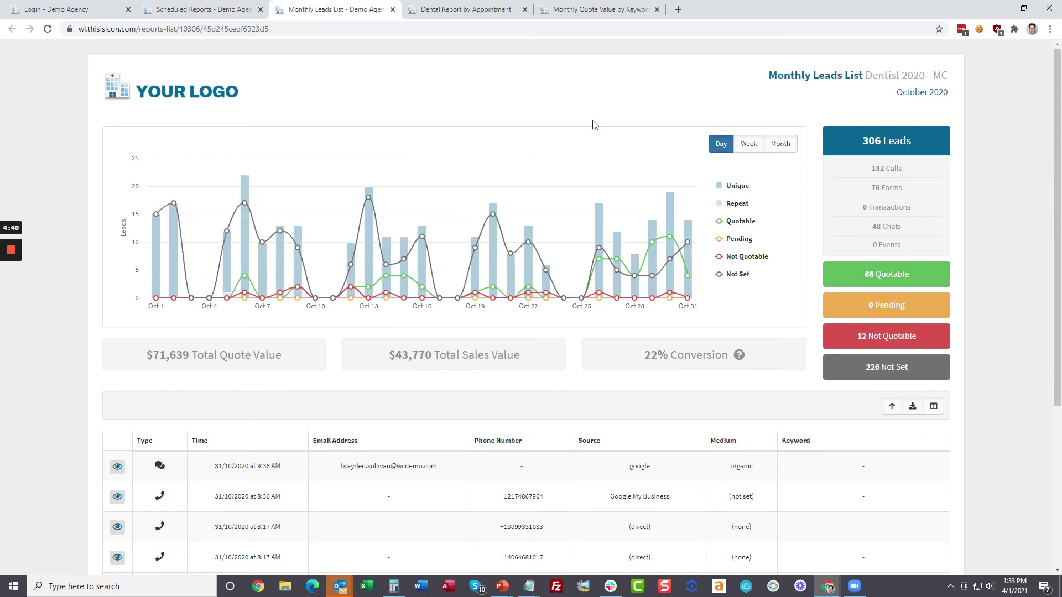
pyautogui.scroll(-4, 615, 232)
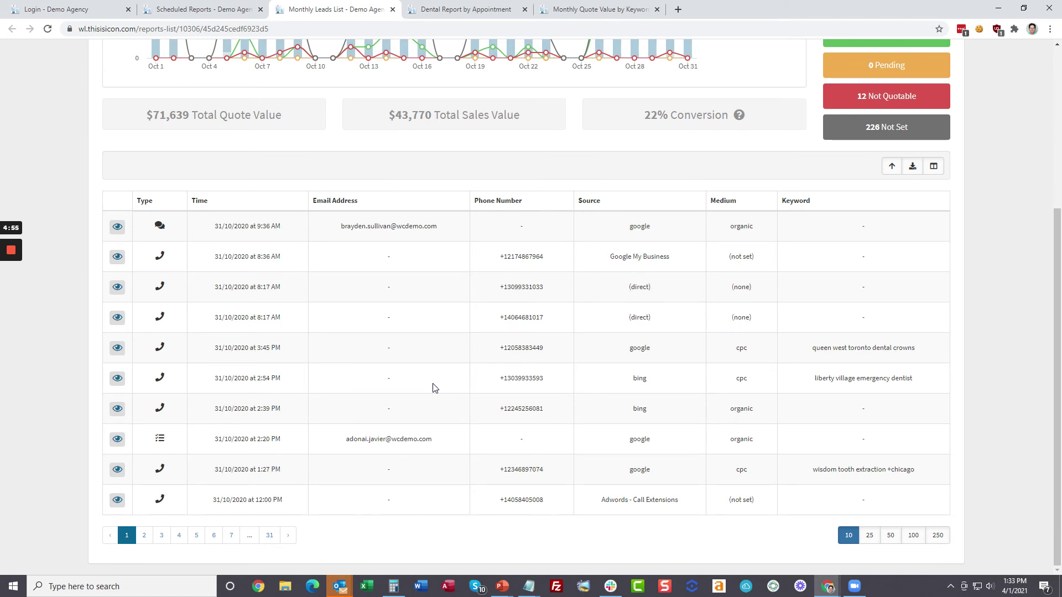
pyautogui.scroll(10, 434, 388)
pyautogui.click(450, 9)
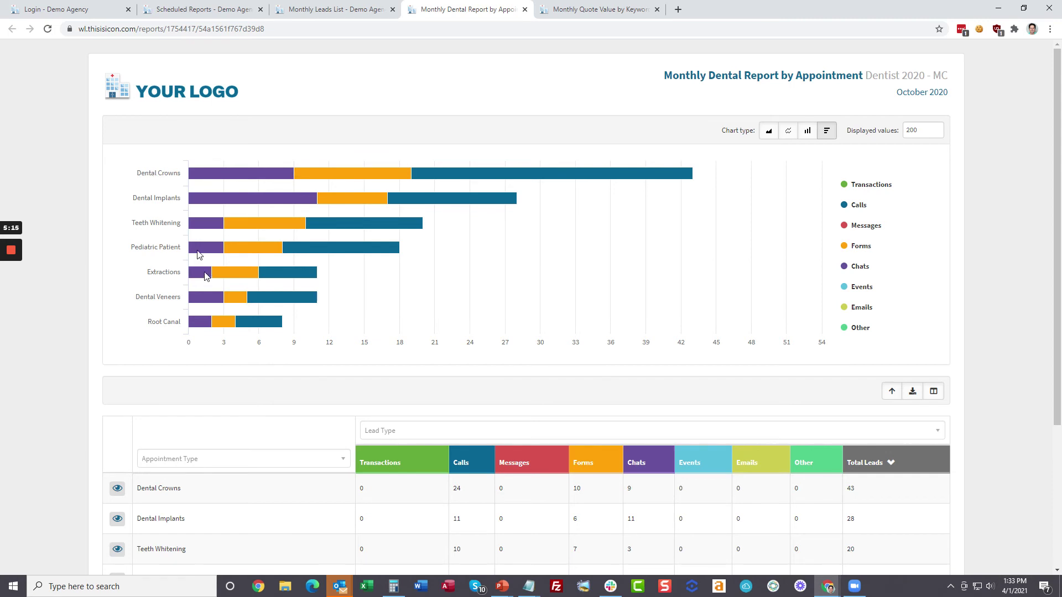
# Check the chart's bar values, then toggle off Forms and Chats in the legend.
pyautogui.moveTo(199, 298)
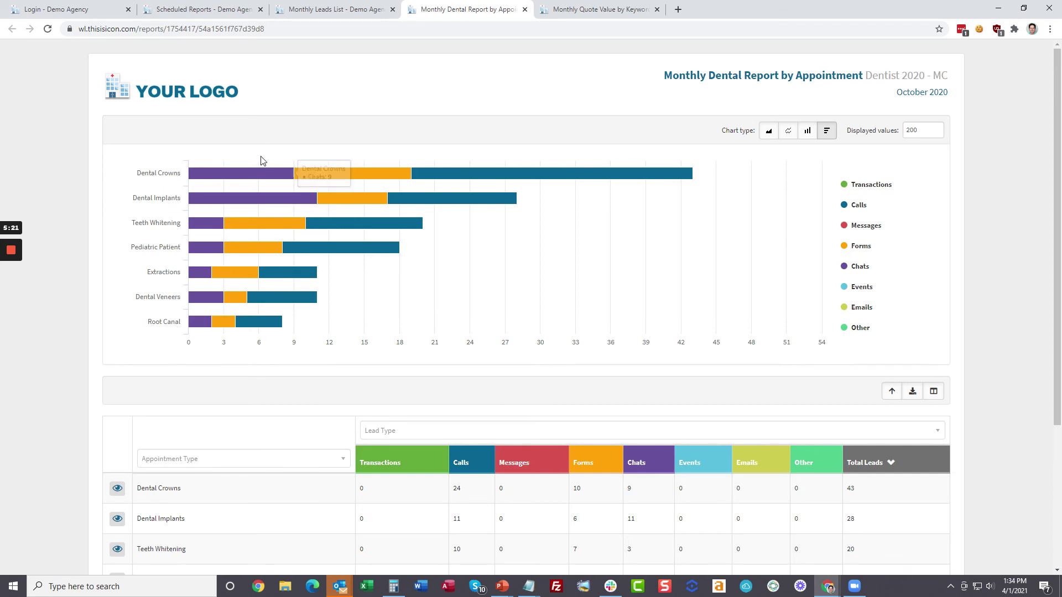
pyautogui.moveTo(251, 172)
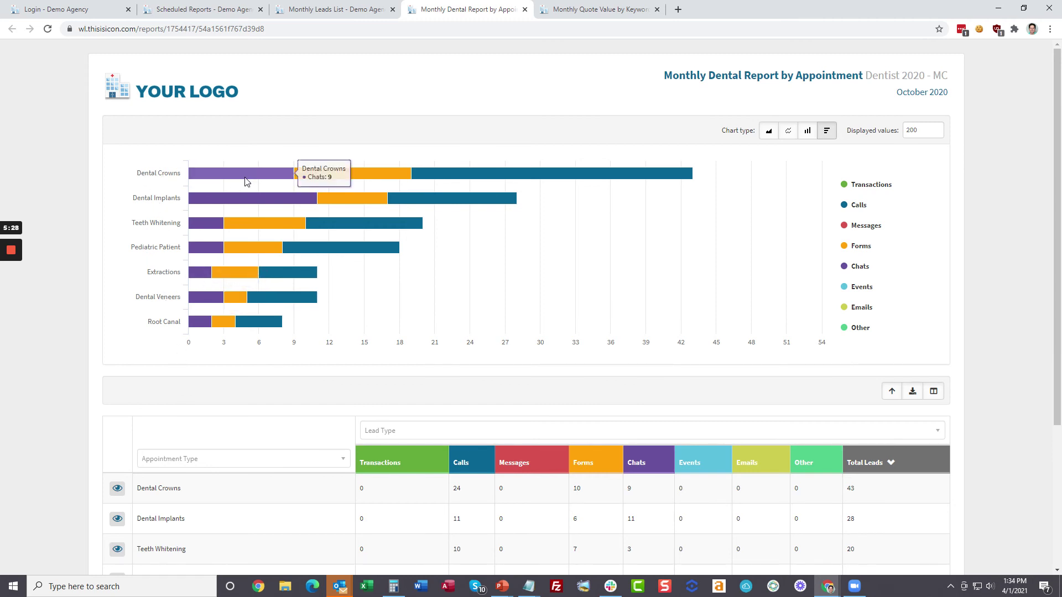
pyautogui.click(866, 255)
pyautogui.click(858, 265)
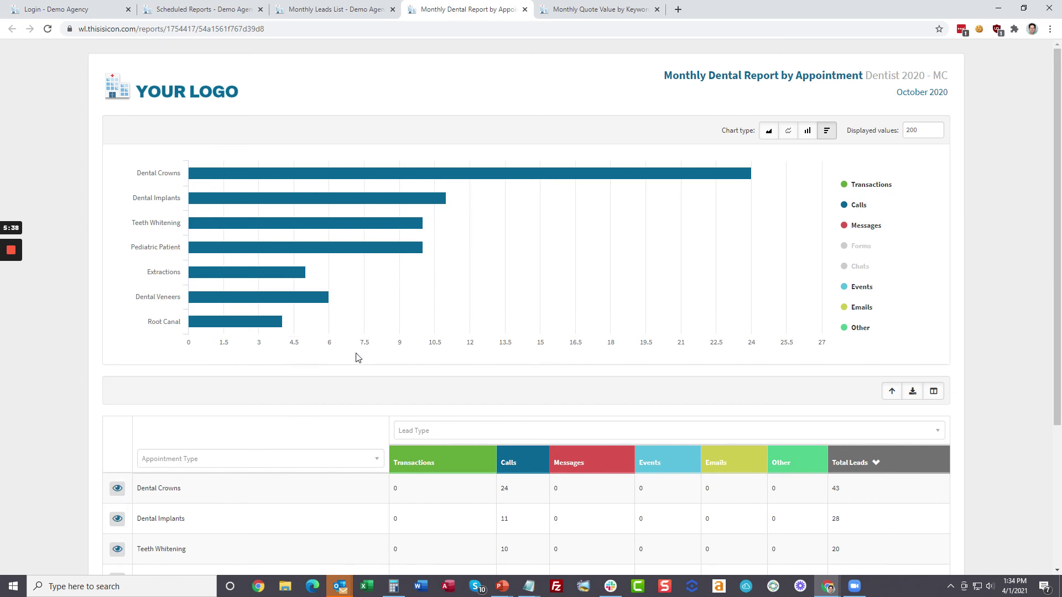
# Open the Monthly Quote Value by Keywords page and inspect its top bar and keyword table.
pyautogui.click(600, 11)
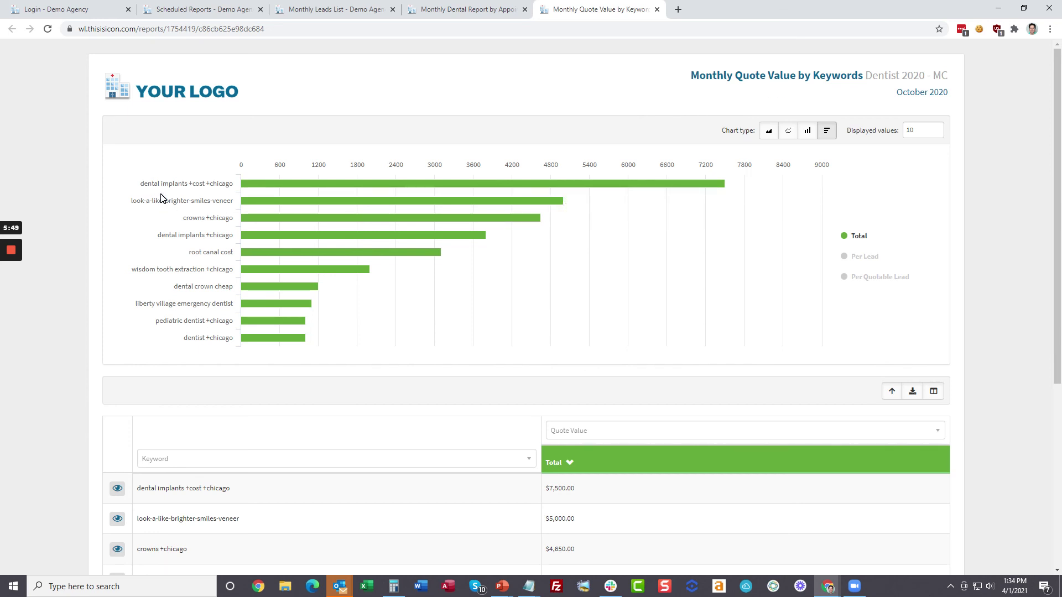
pyautogui.moveTo(583, 190)
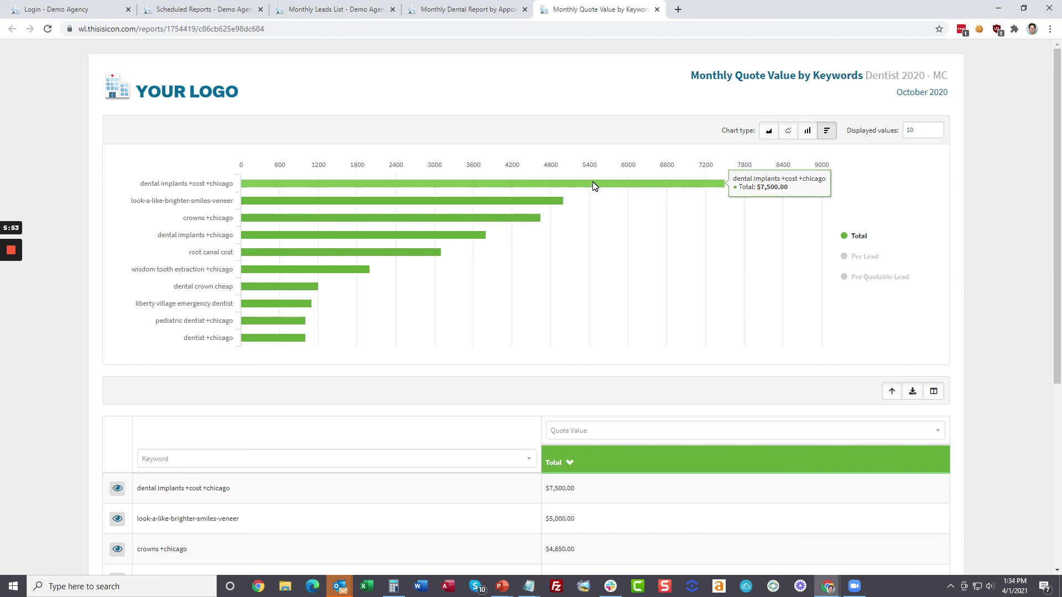
pyautogui.scroll(-5, 594, 185)
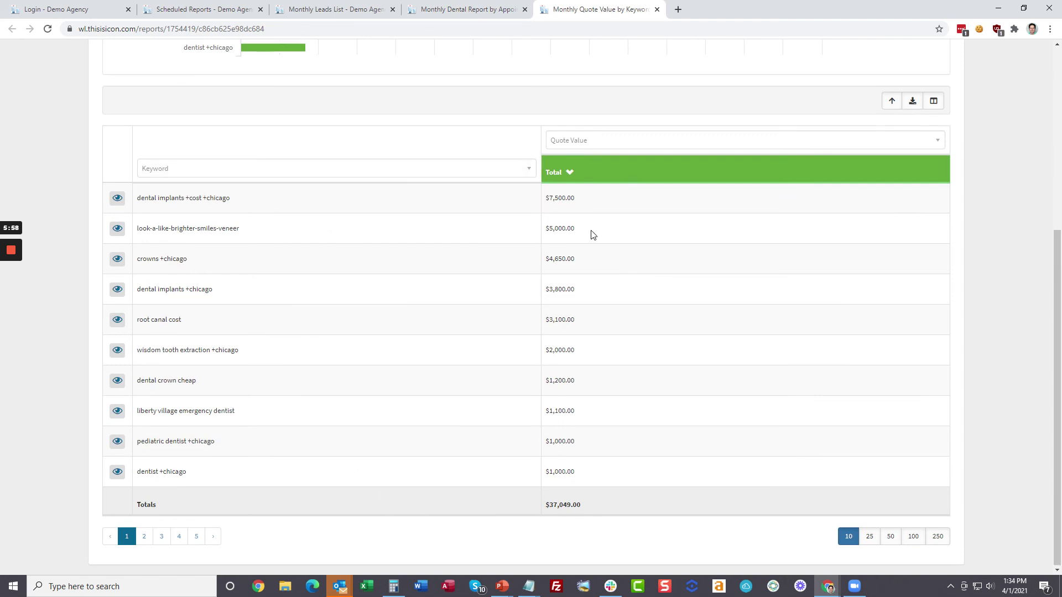
pyautogui.scroll(5, 592, 234)
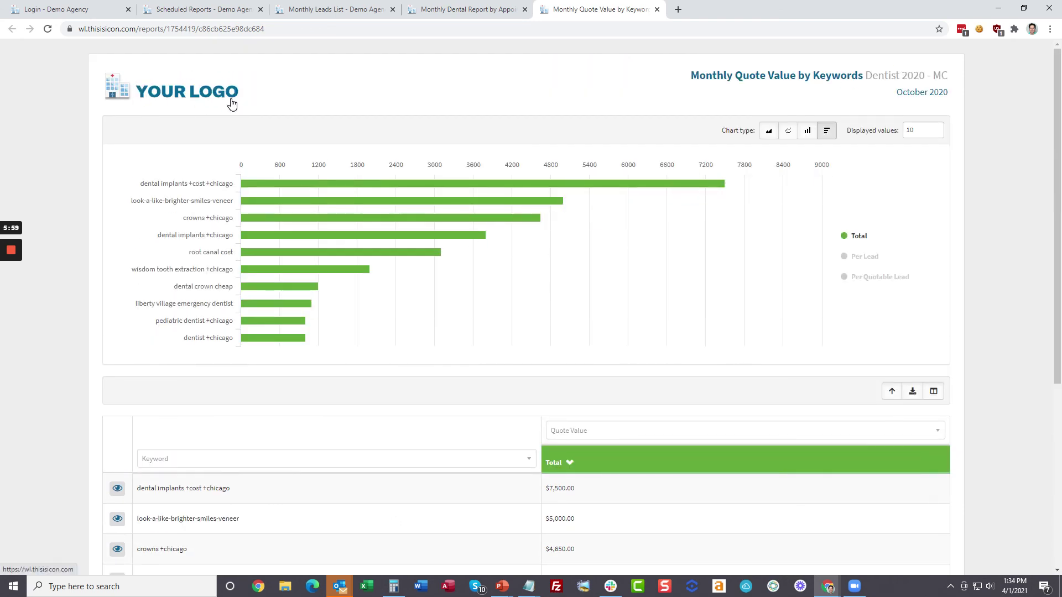